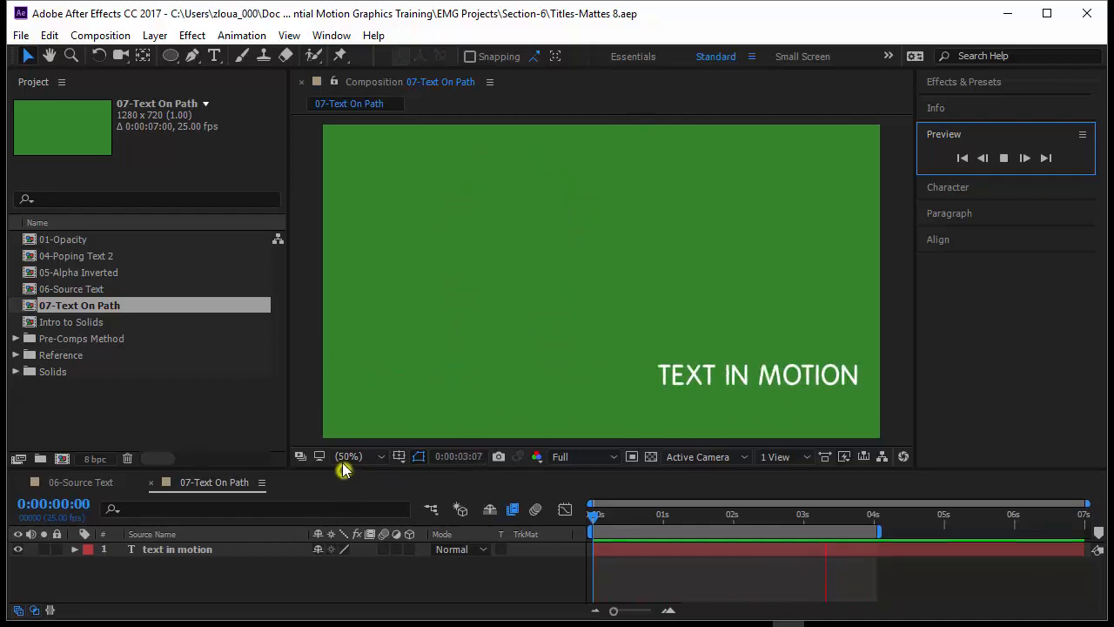
Delete the existing masks from the "text in motion" layer
drag(343, 469, 342, 438)
click(75, 518)
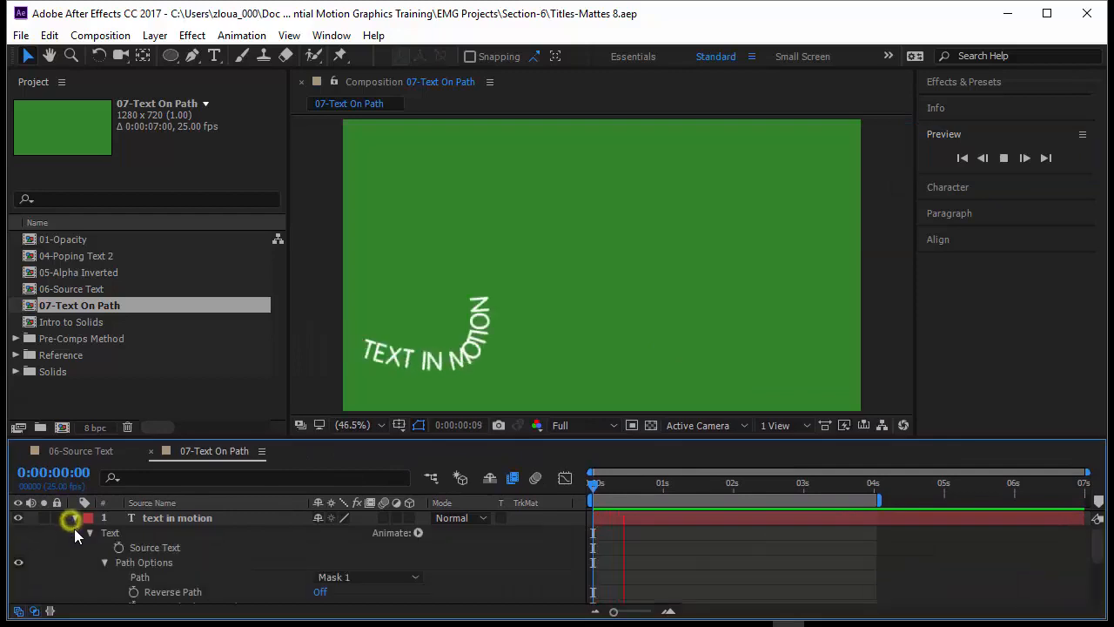
click(105, 561)
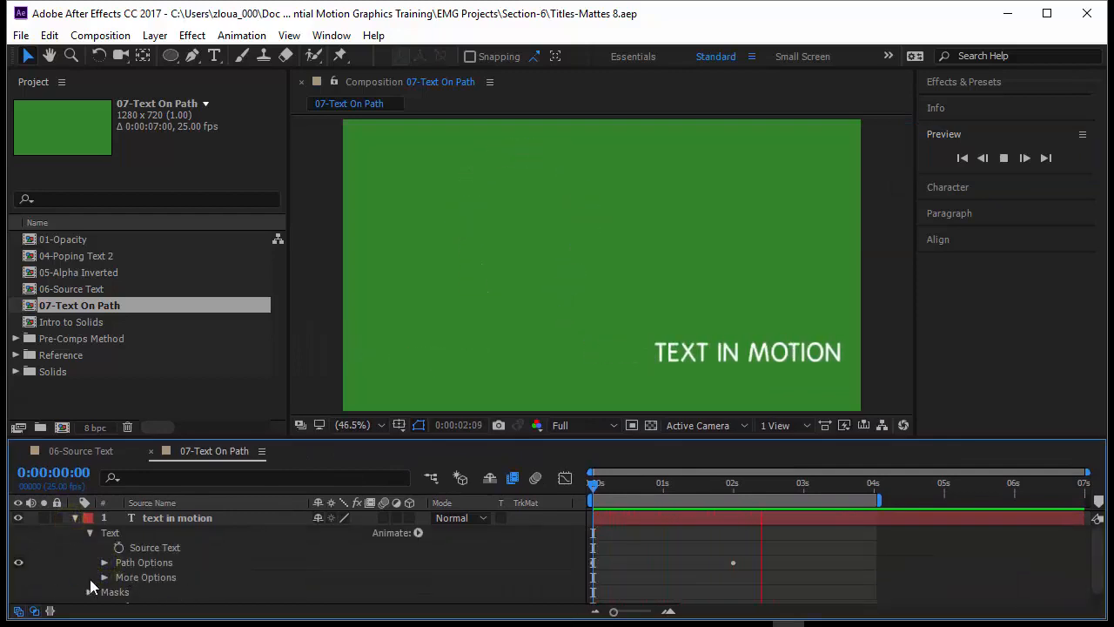
click(122, 595)
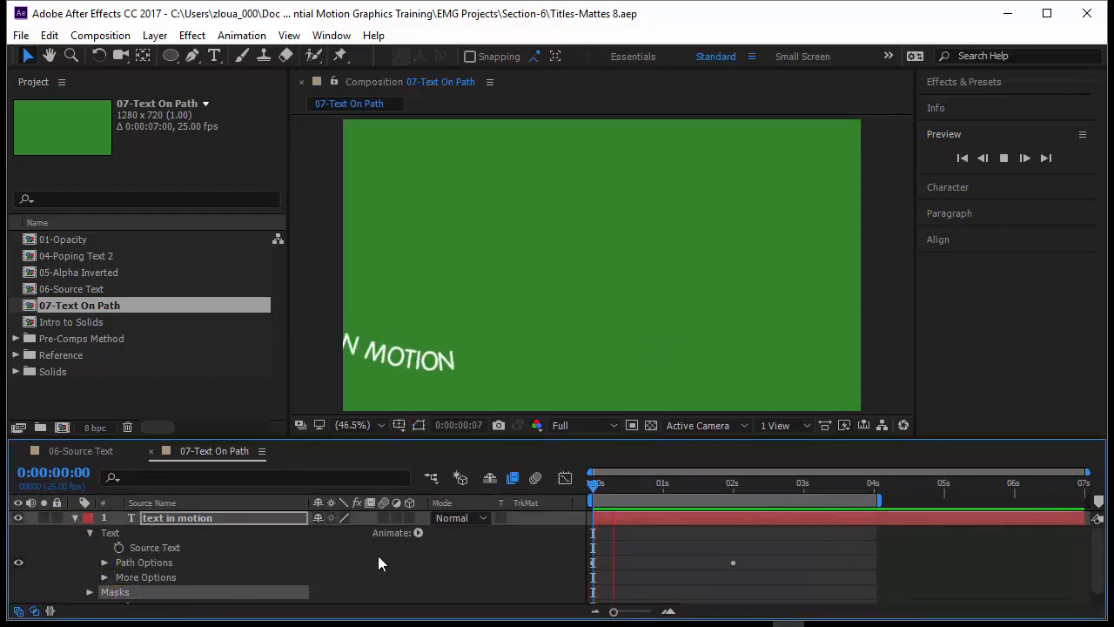
key(Delete)
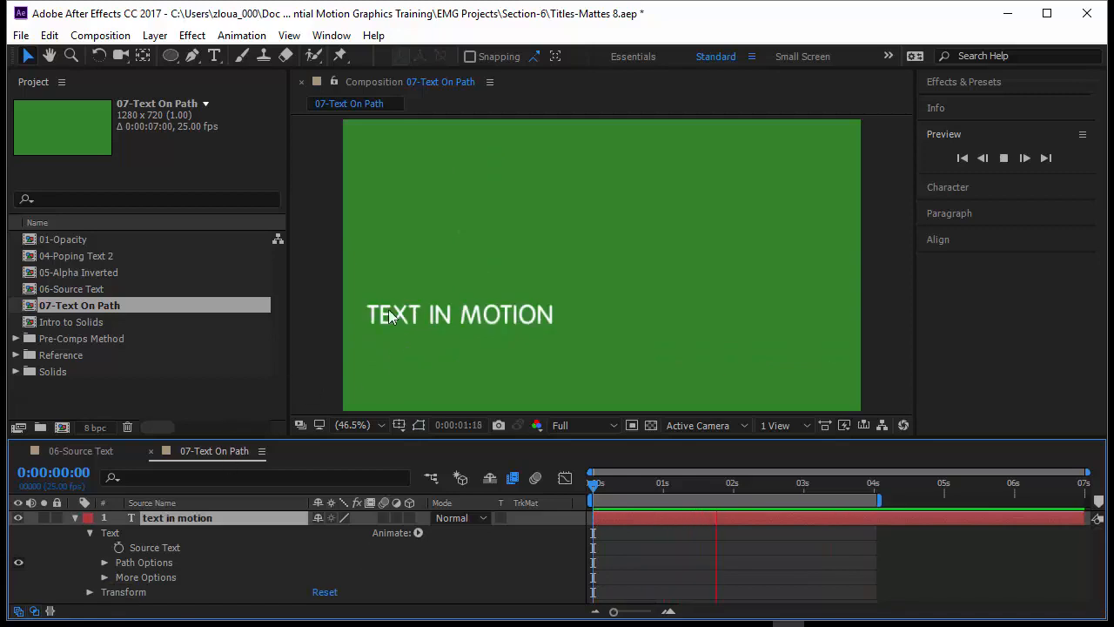
Draw an open five-point Pen mask on the text layer, dipping from the lower-left frame edge, arching to a high peak, and running flat rightward
click(422, 305)
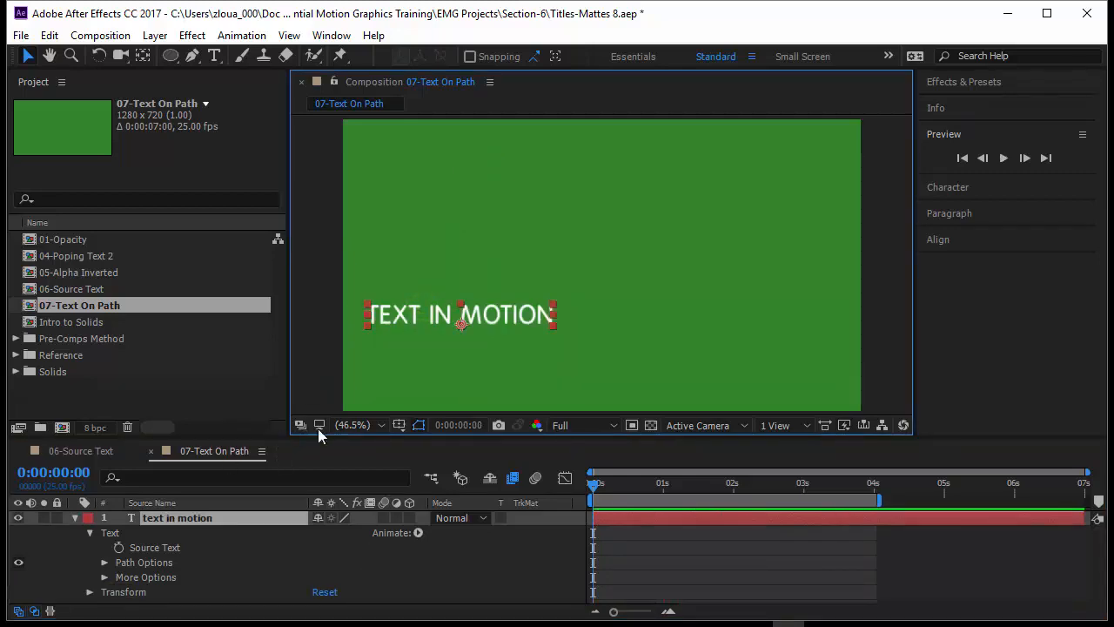
click(193, 57)
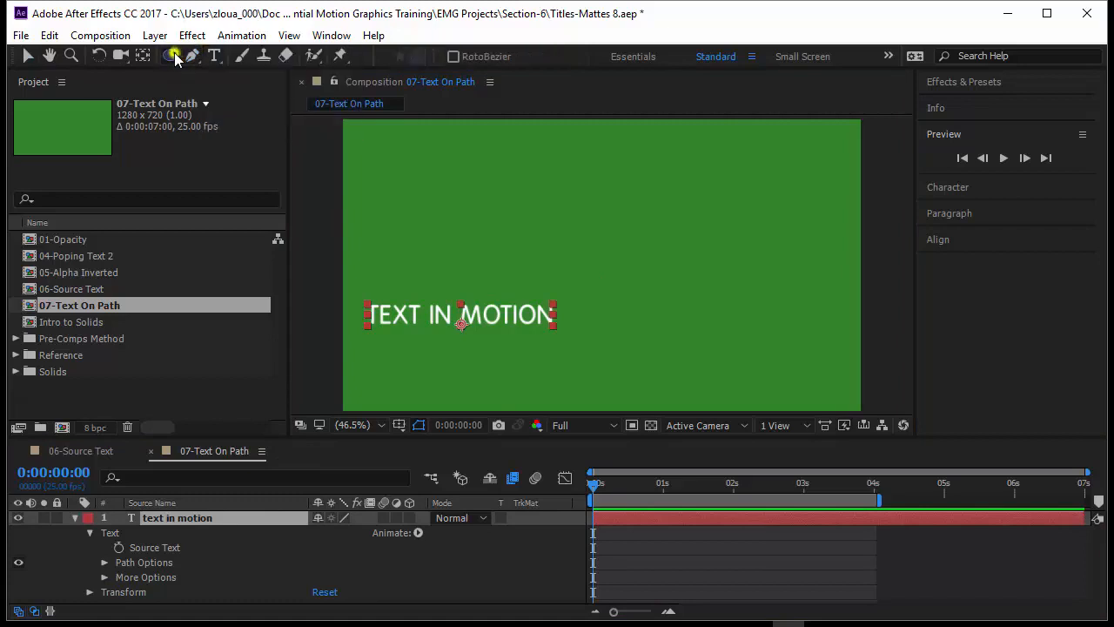
click(174, 56)
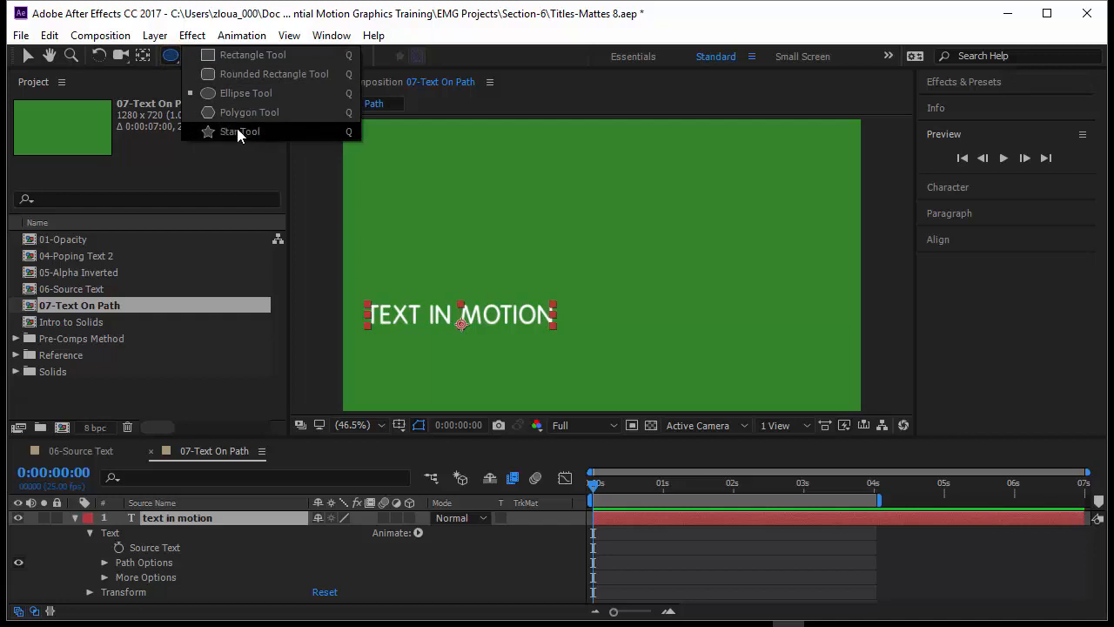
click(170, 58)
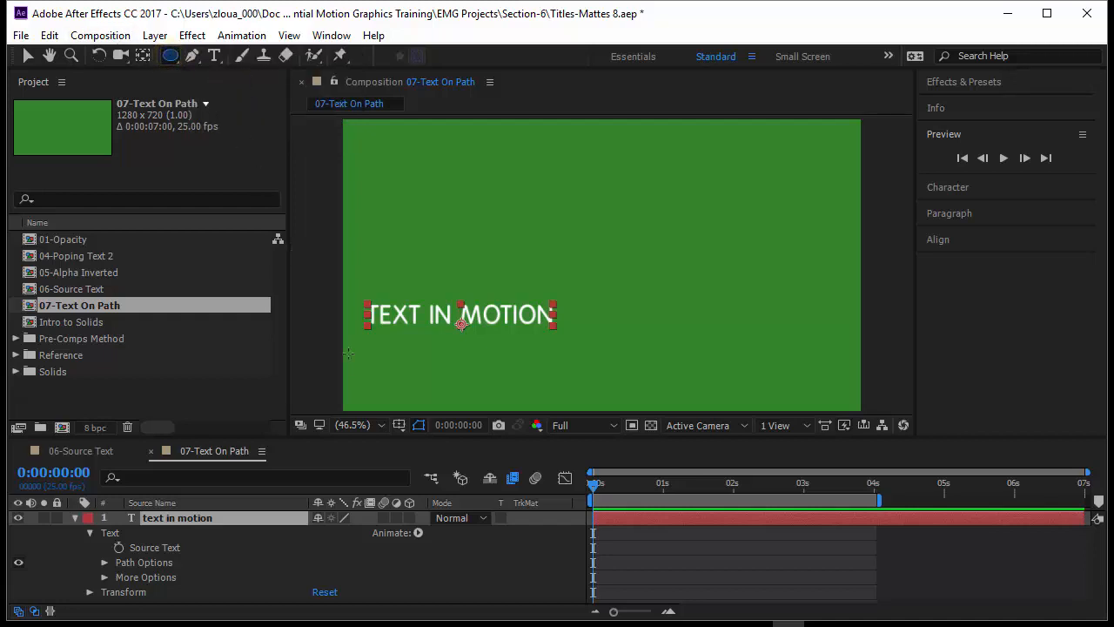
click(194, 59)
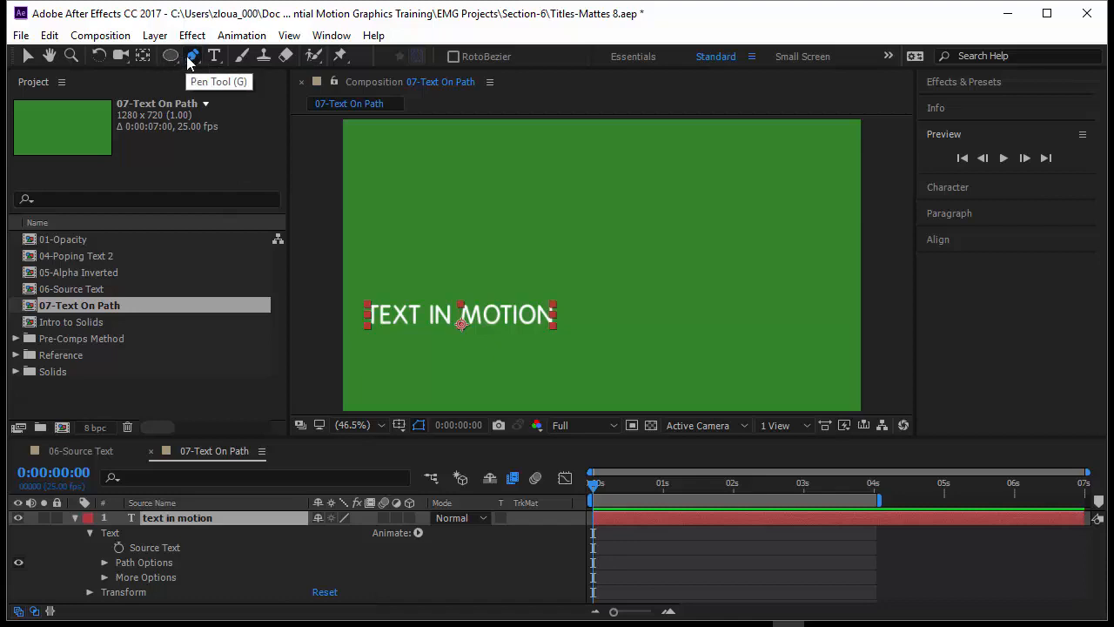
click(352, 354)
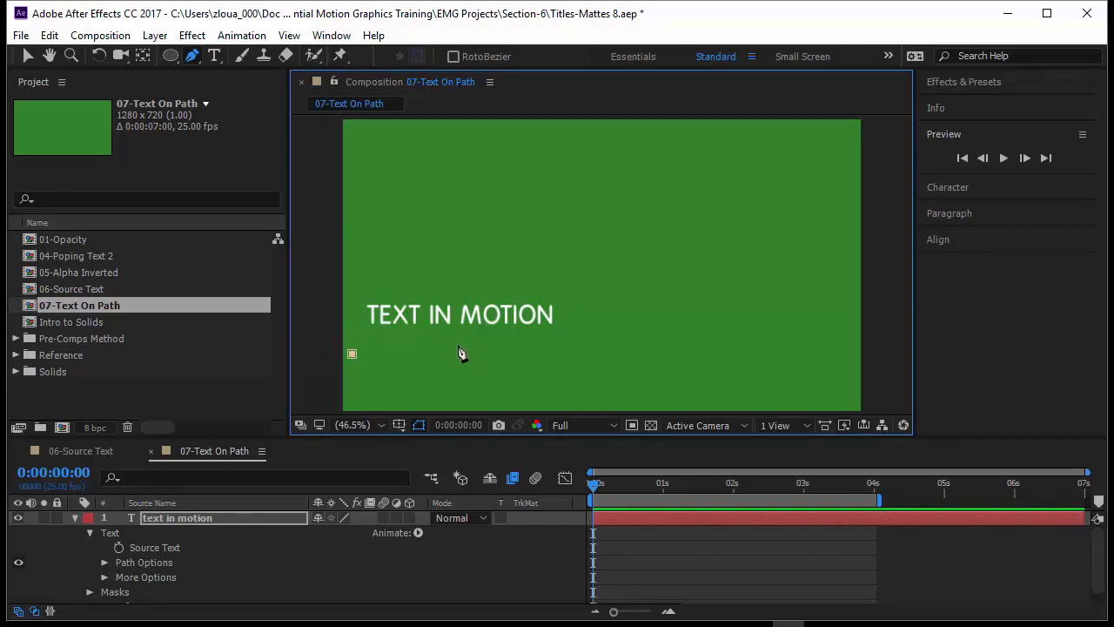
drag(457, 341, 491, 287)
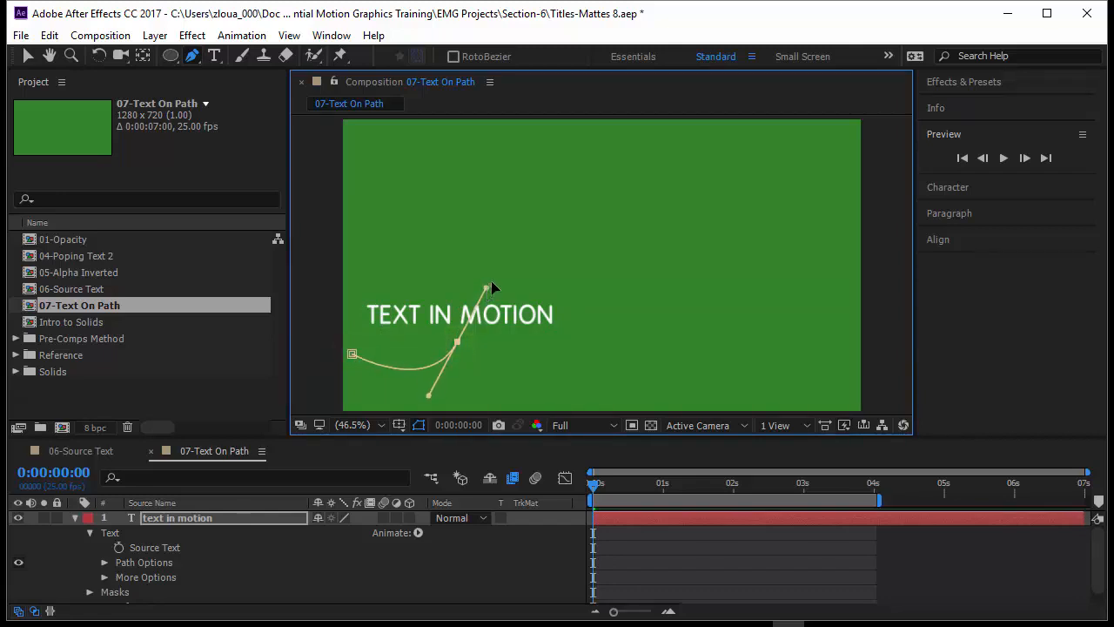
drag(532, 151, 610, 149)
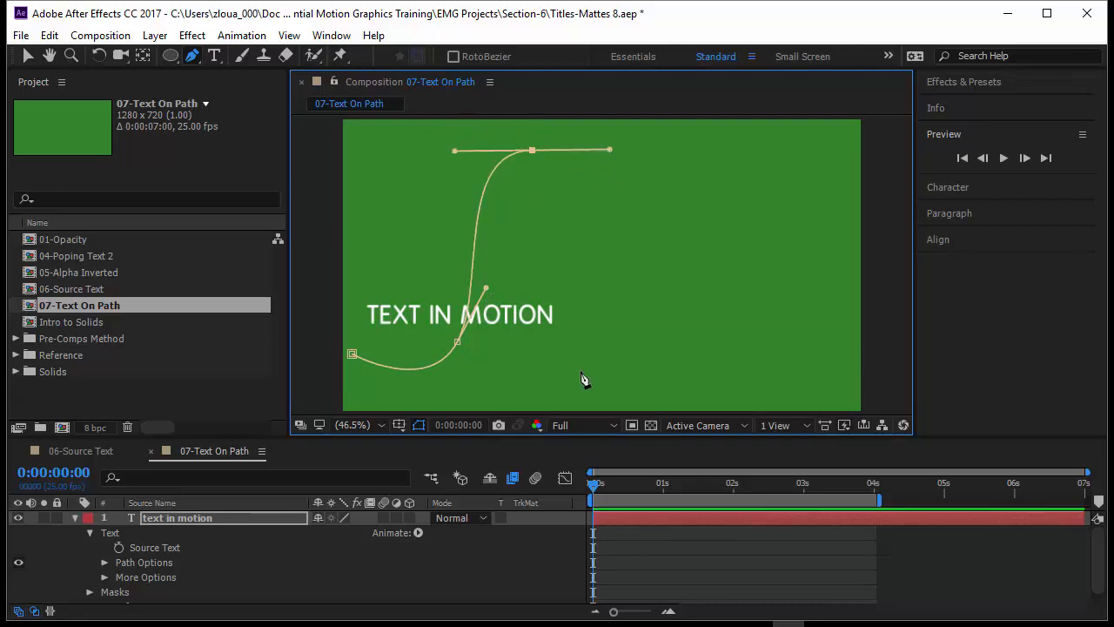
drag(606, 341, 658, 345)
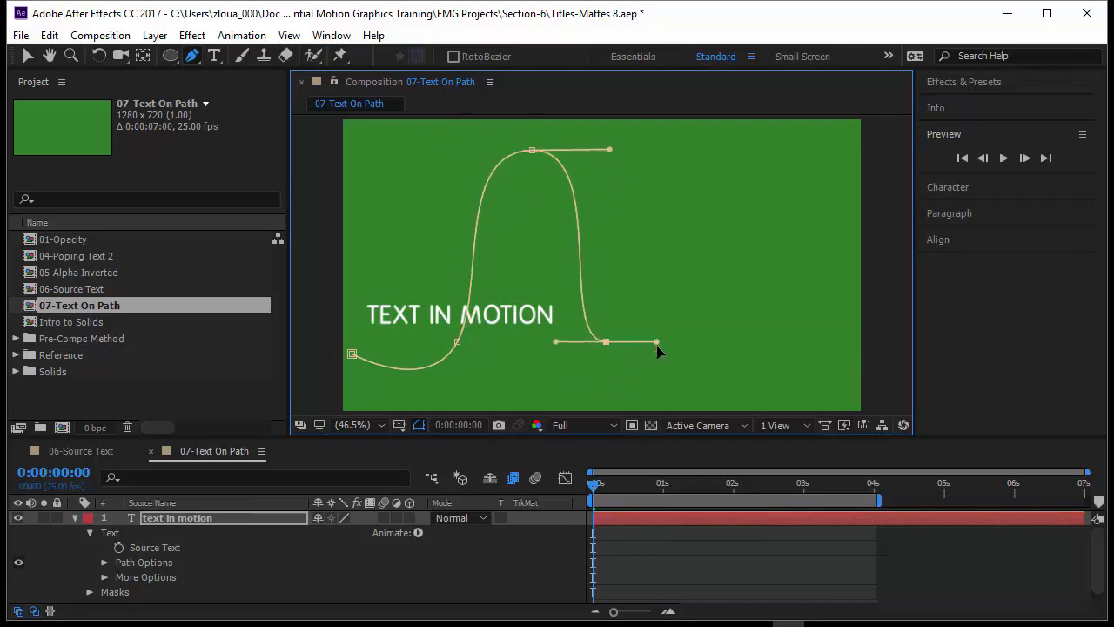
click(831, 342)
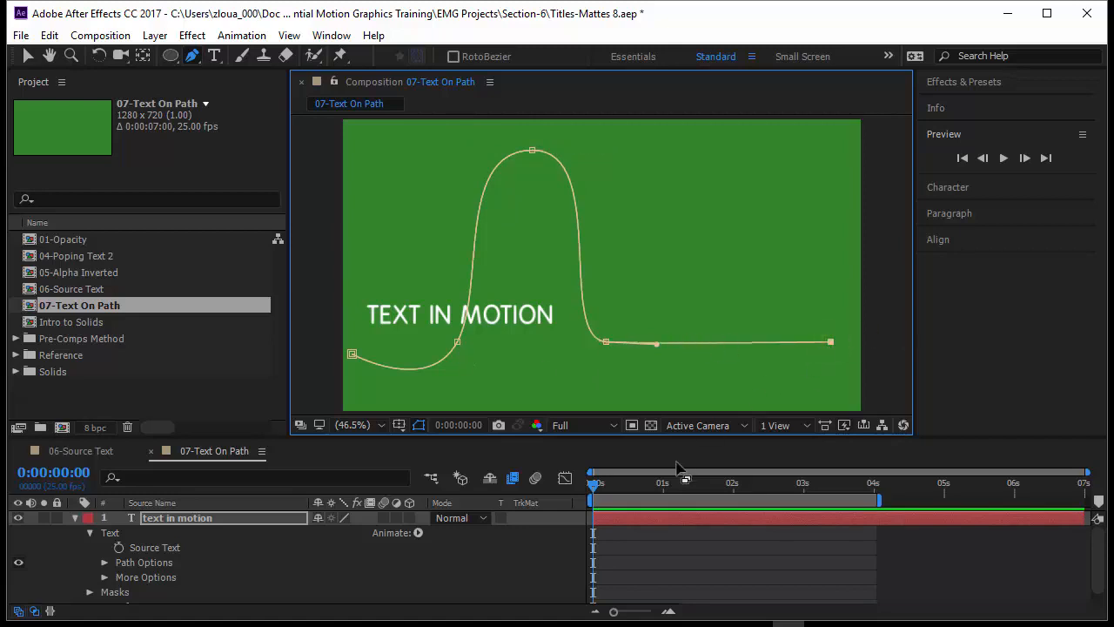
Set the text layer's Path option to Mask 1 so the text follows the drawn curve
click(191, 518)
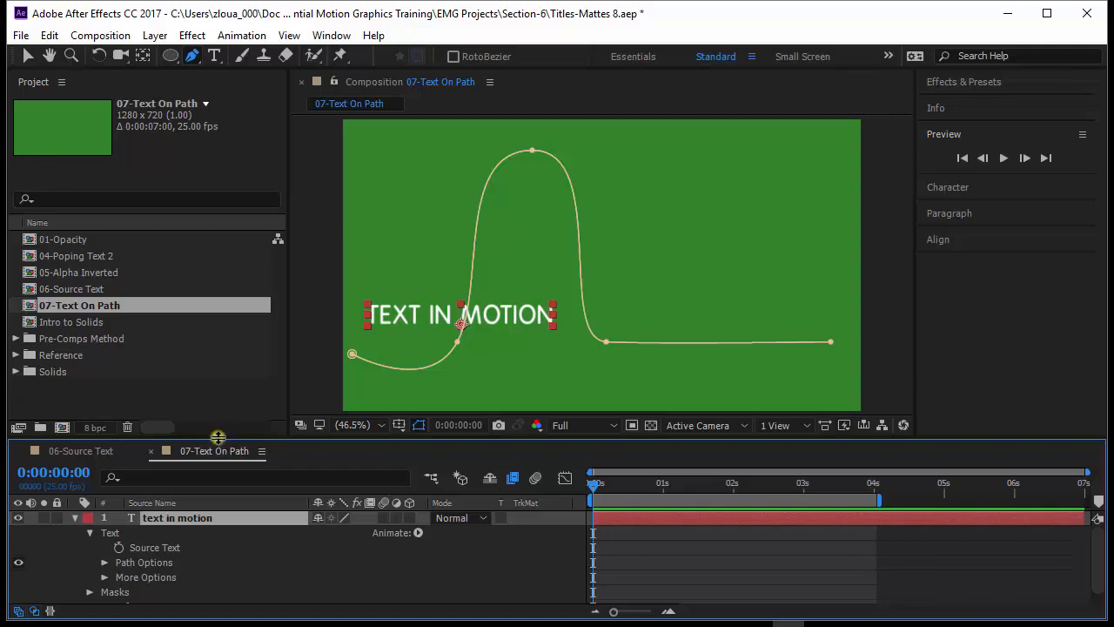
drag(218, 437, 215, 395)
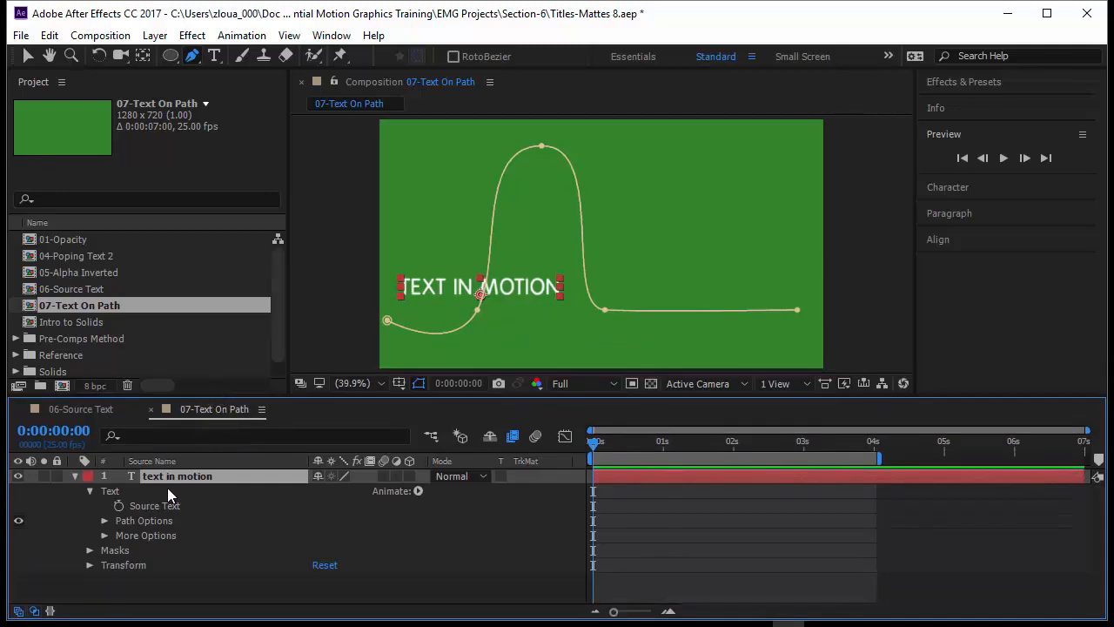
click(121, 550)
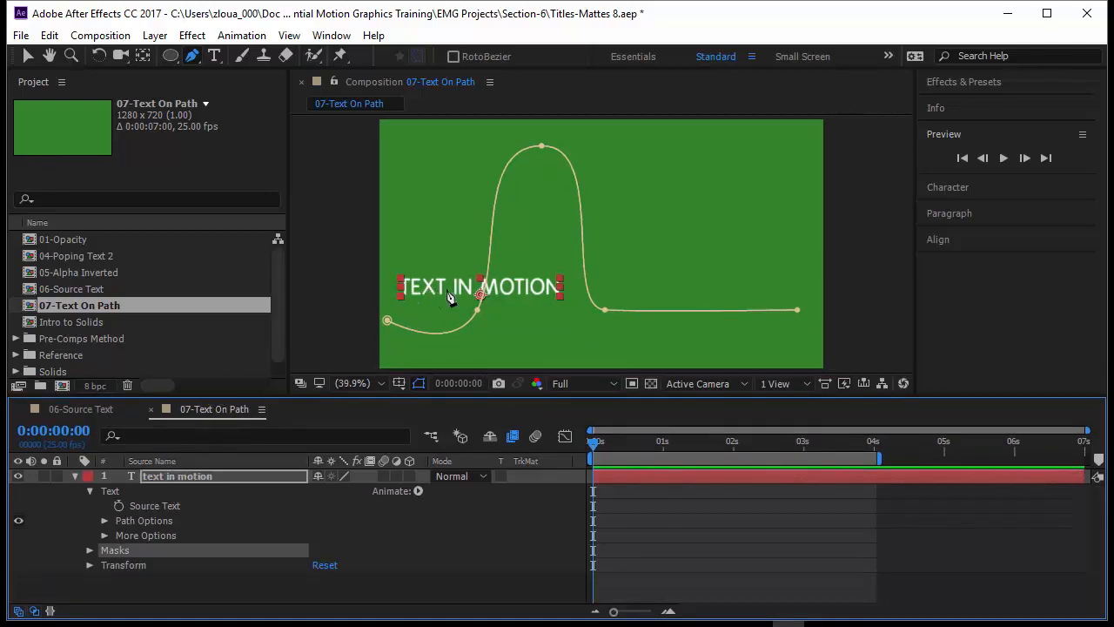
click(105, 520)
click(141, 535)
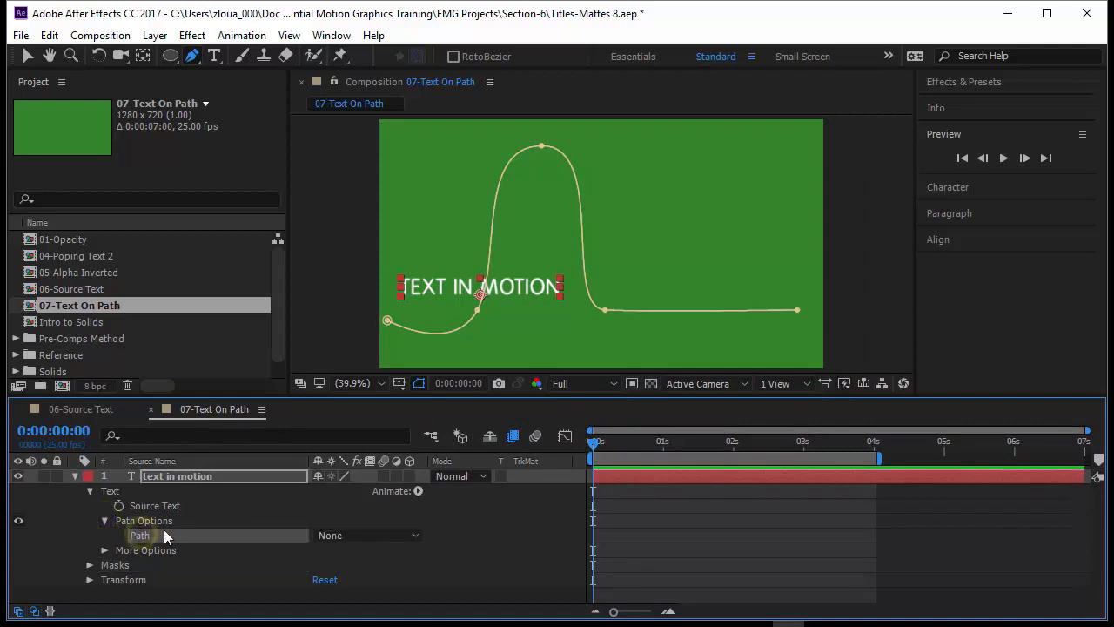
click(373, 537)
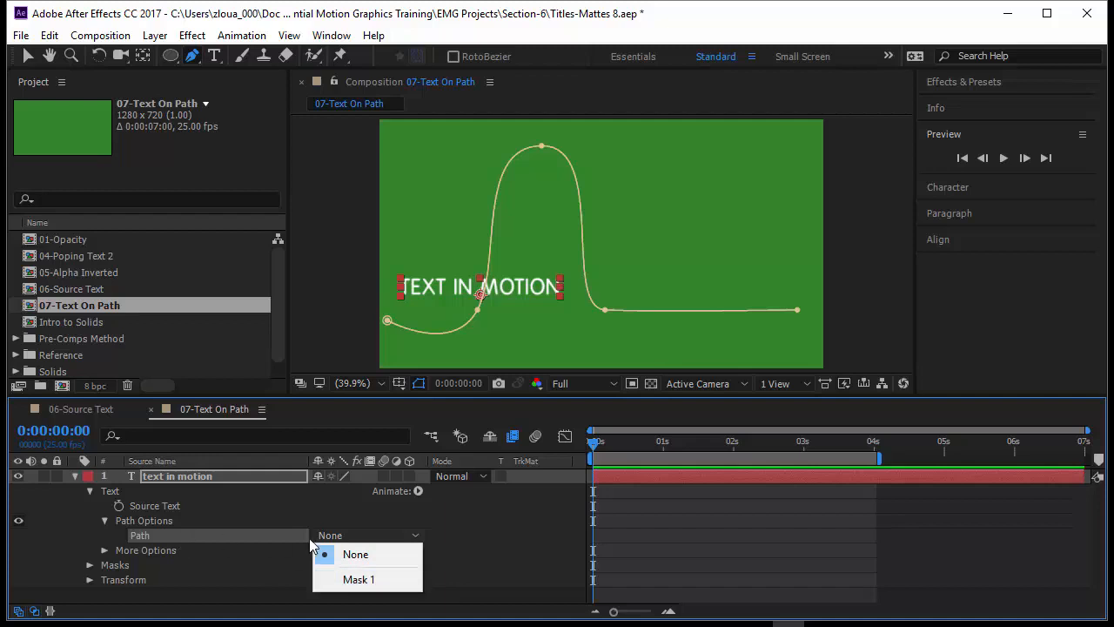
click(349, 580)
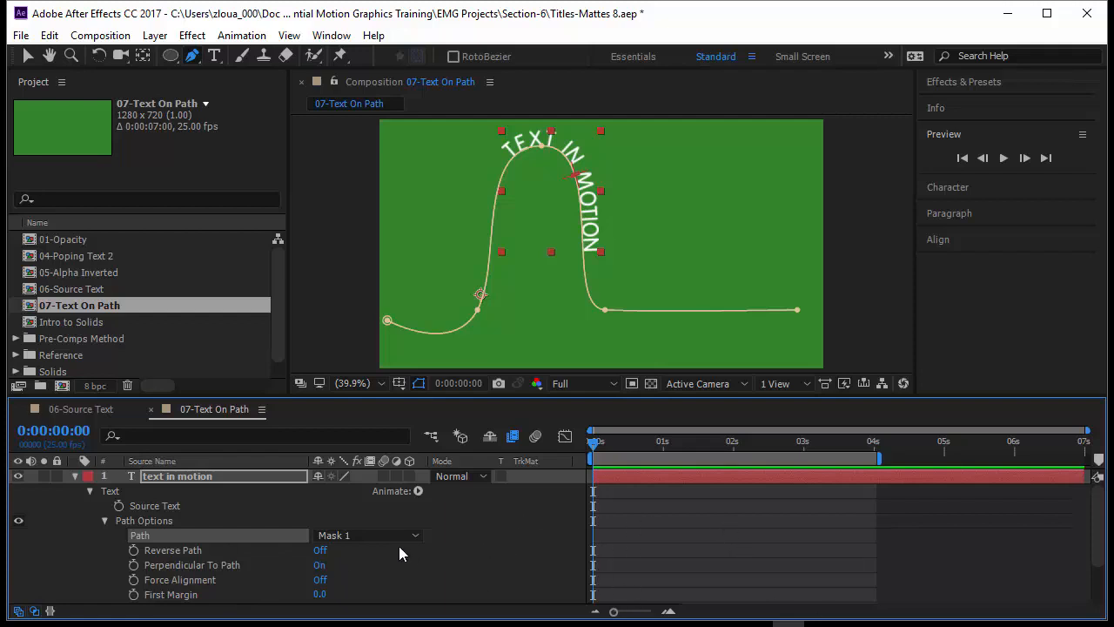
Try Reverse Path on the text and switch the option back off
scroll(234, 534, down, 1)
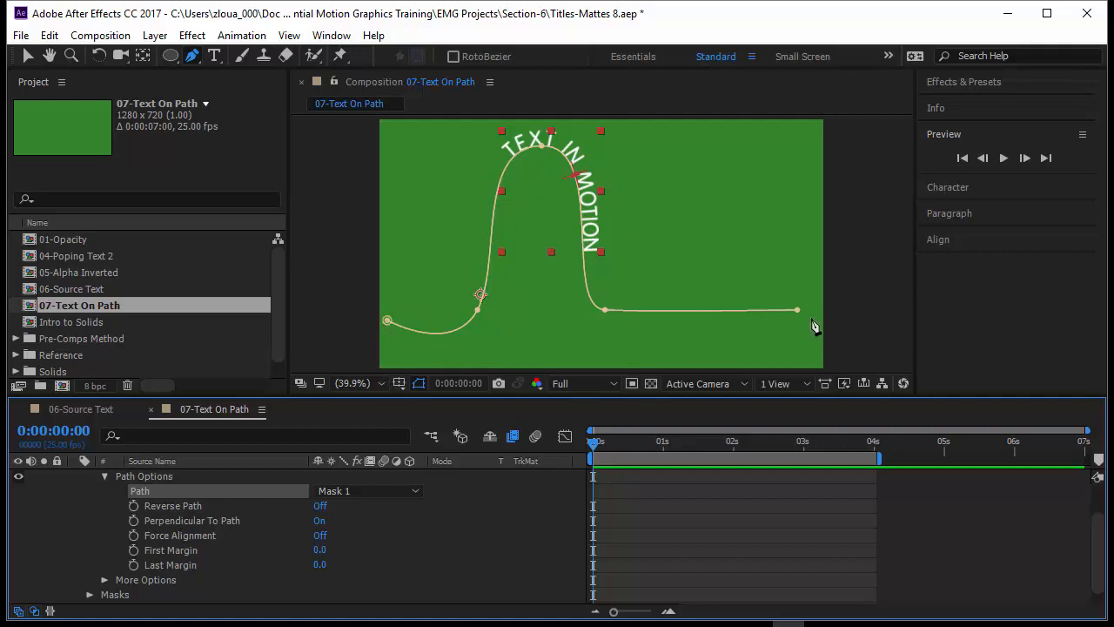
click(319, 505)
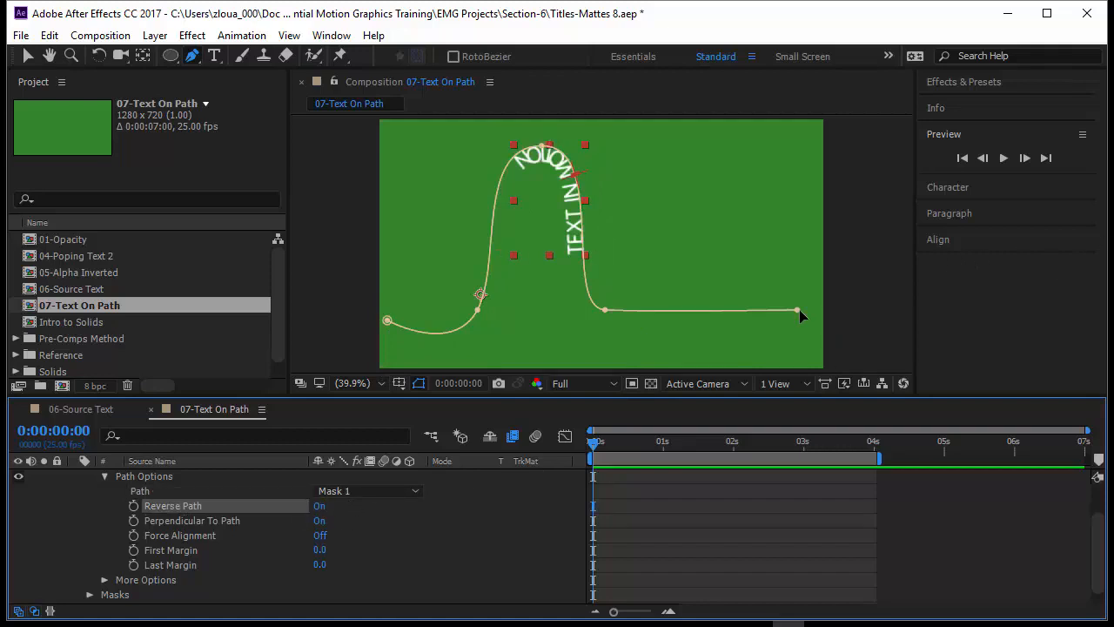
click(321, 506)
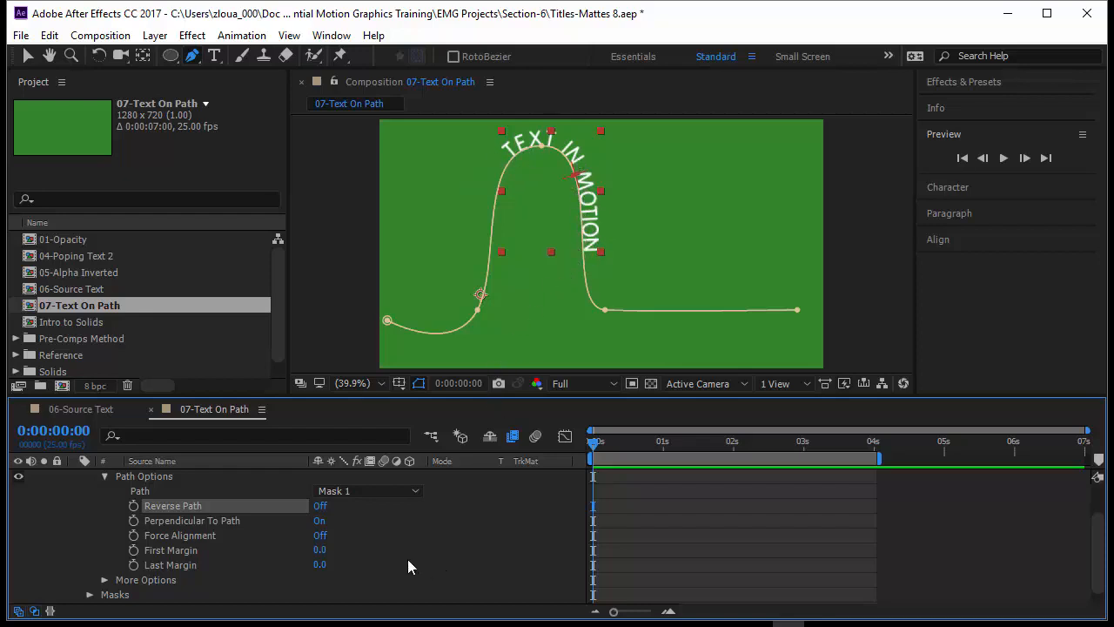
Try the text with Perpendicular To Path off and switch the option back on
click(321, 520)
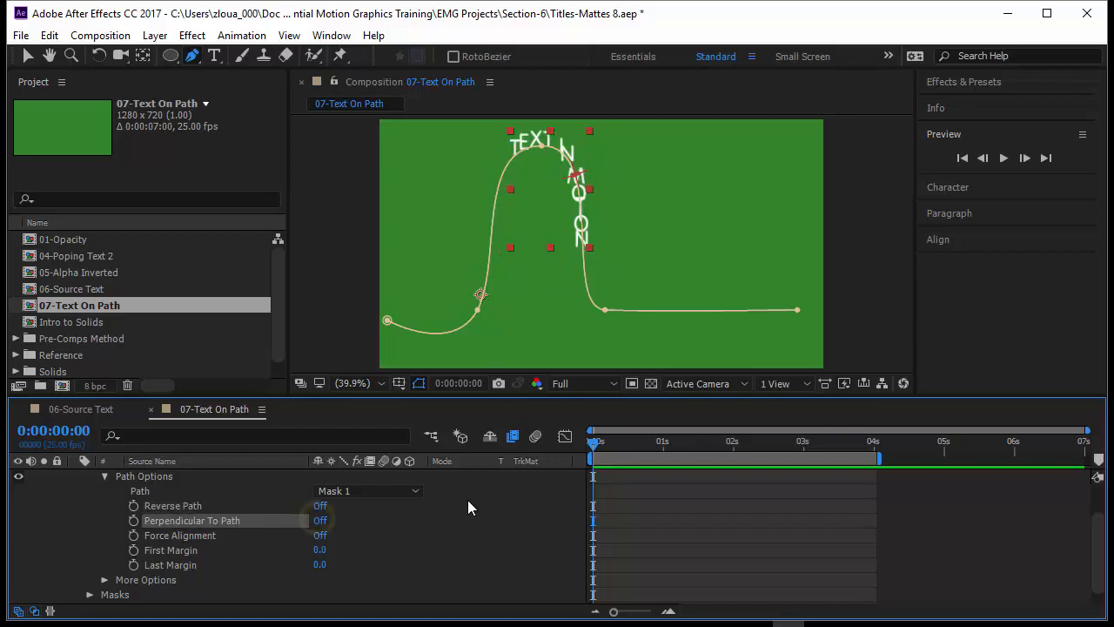
click(630, 525)
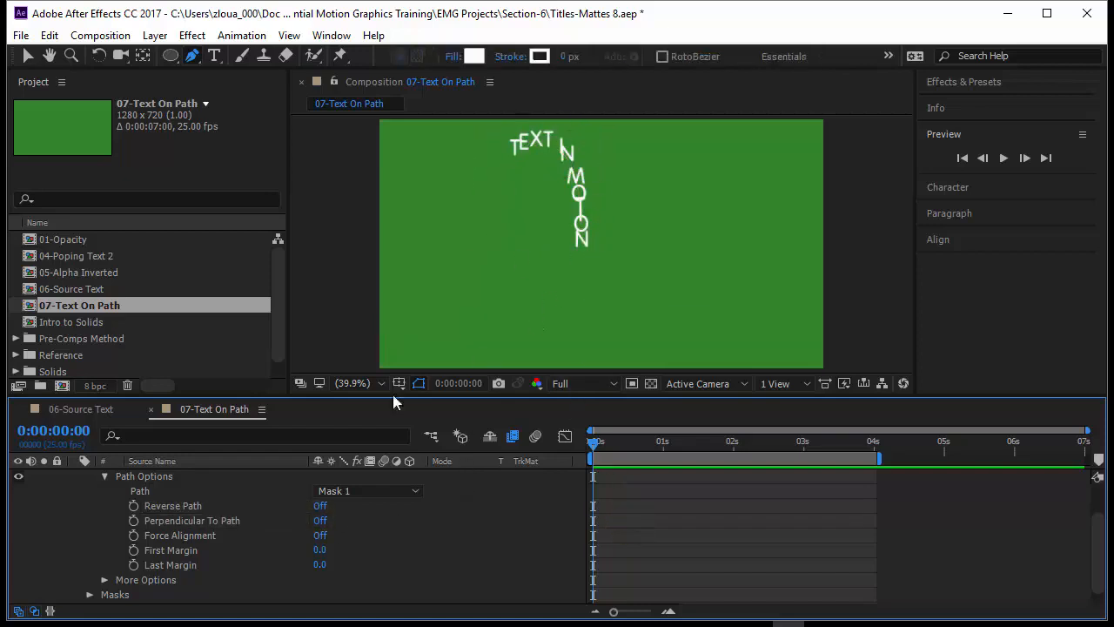
click(202, 522)
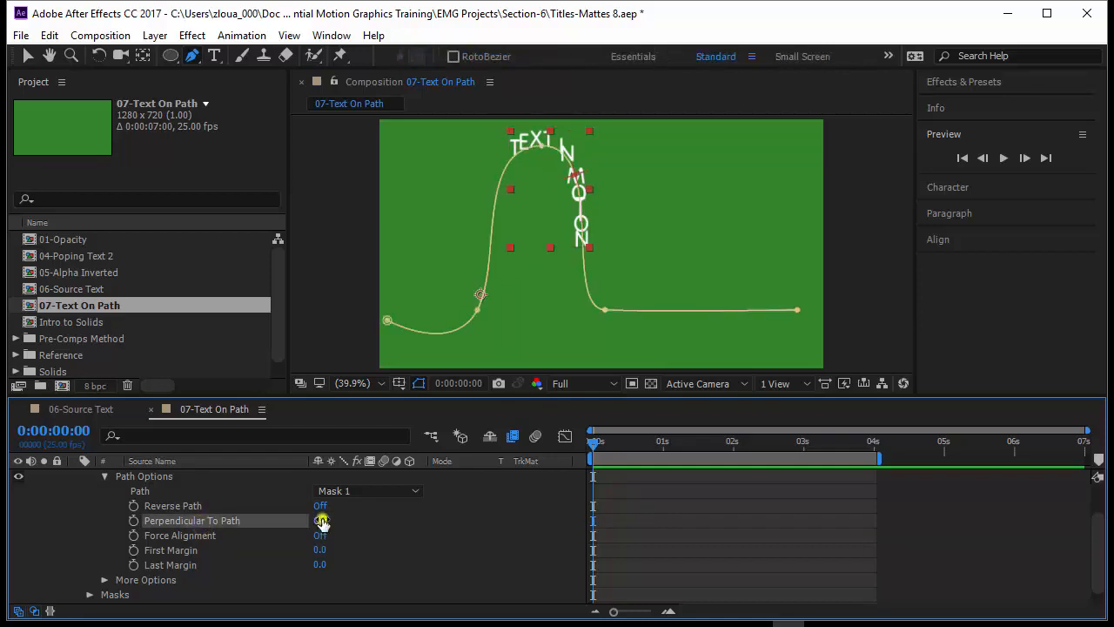
click(320, 521)
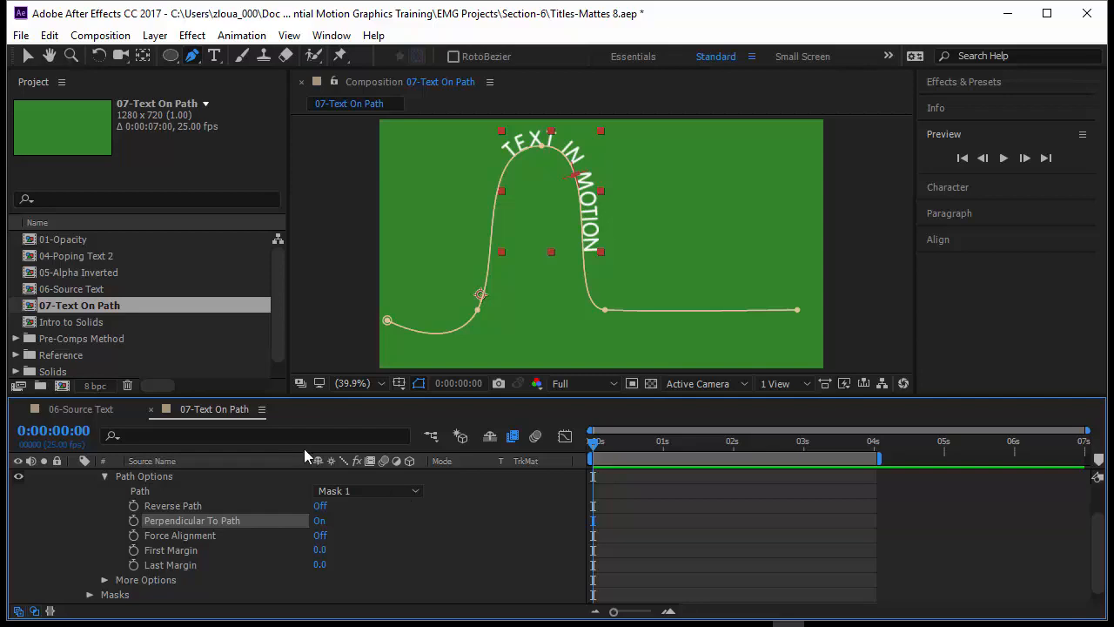
Try Force Alignment to spread the letters along the whole path and switch it back off
click(319, 535)
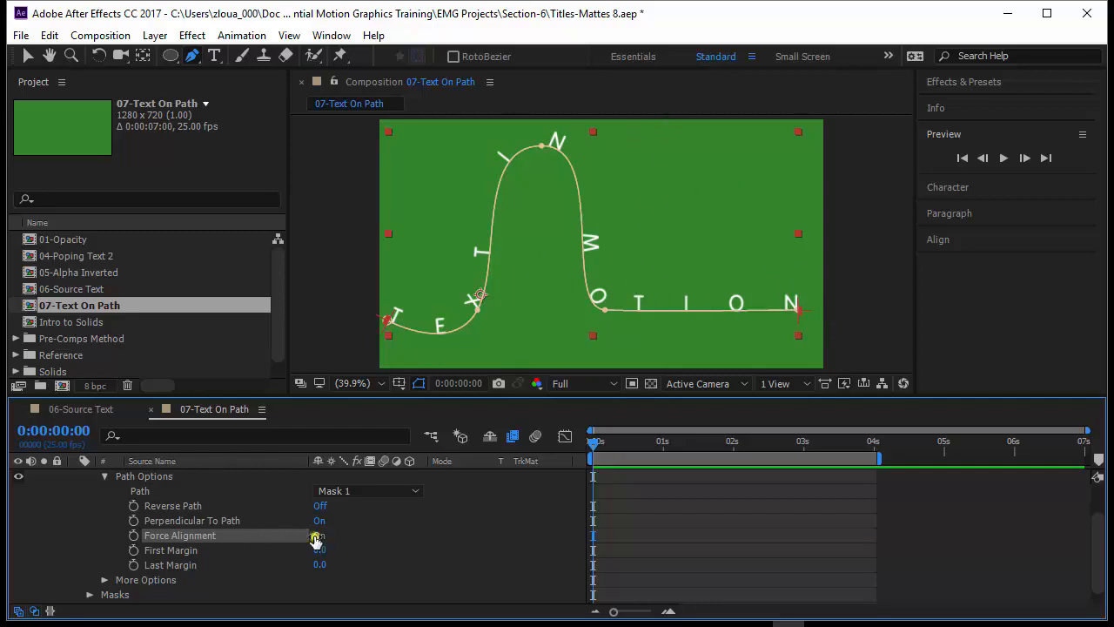
click(315, 537)
click(377, 557)
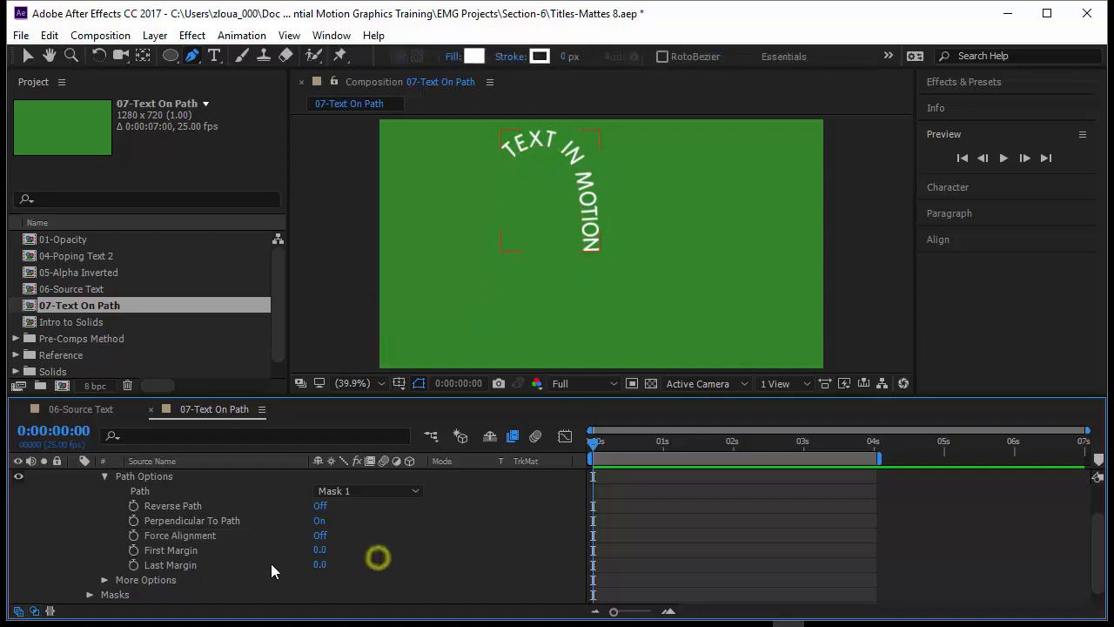
Set the text path's First Margin to -1266 to move the text out of frame before the path's start
click(244, 550)
click(216, 565)
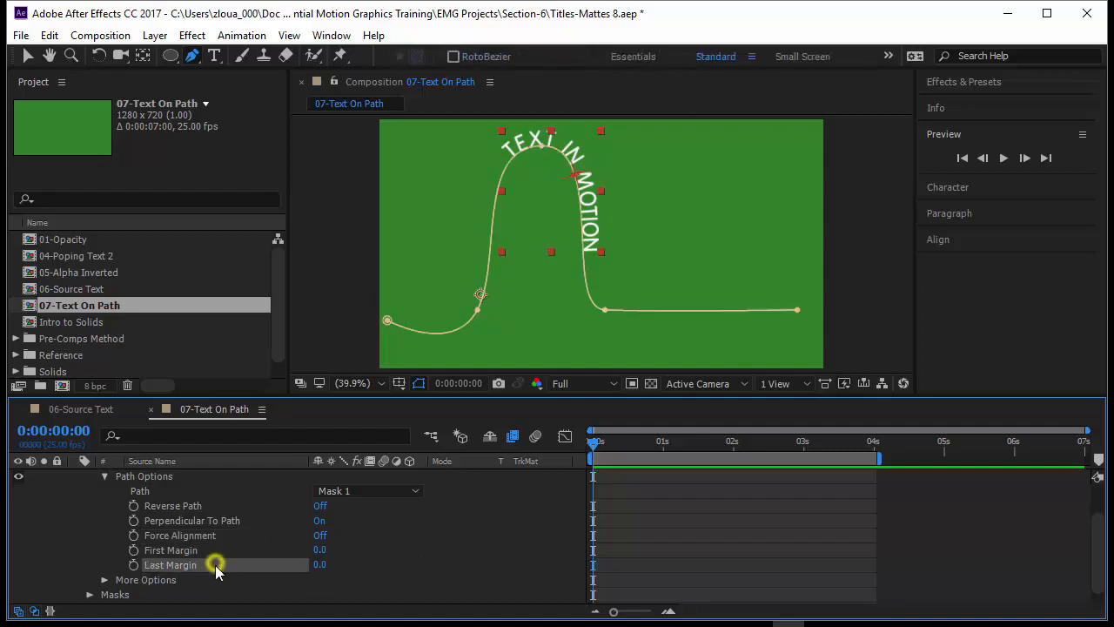
click(199, 550)
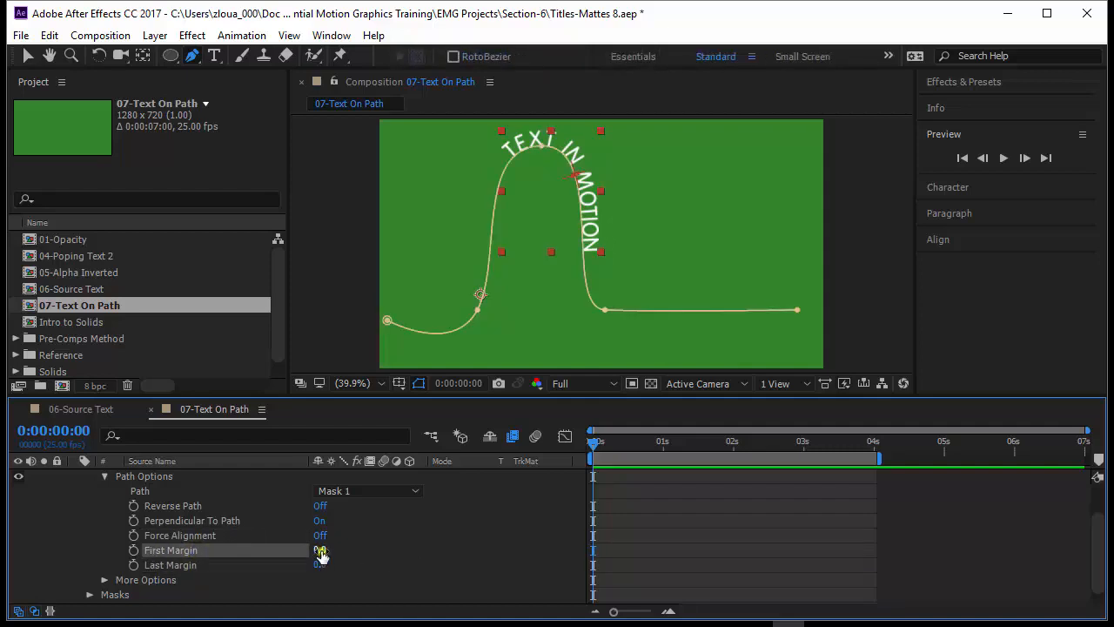
drag(320, 553, 66, 564)
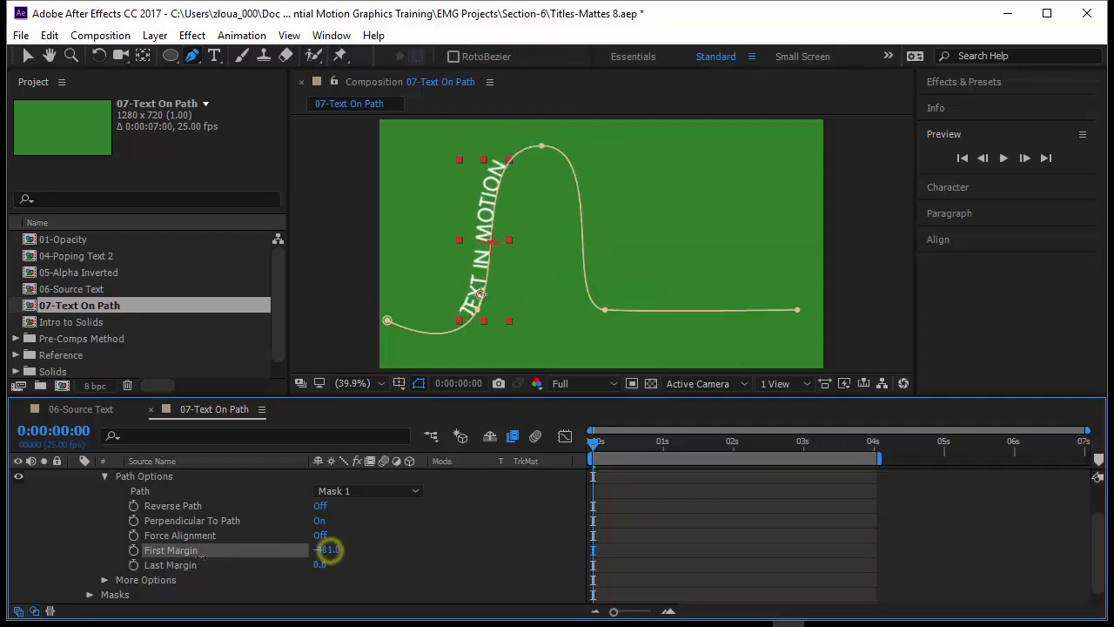
drag(329, 549, 174, 555)
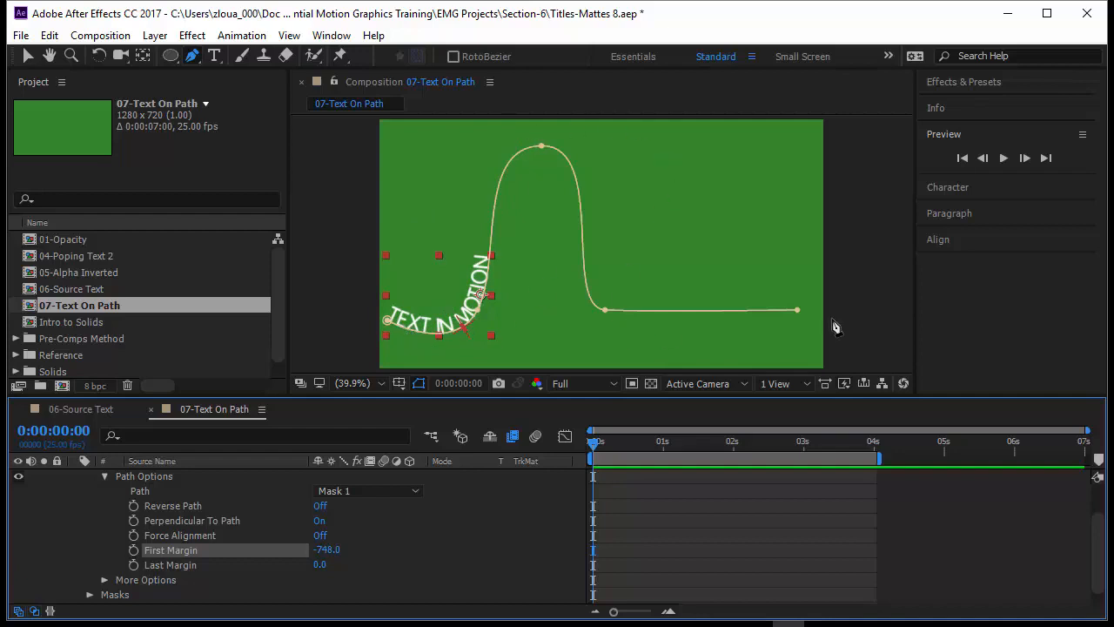
drag(335, 551, 56, 583)
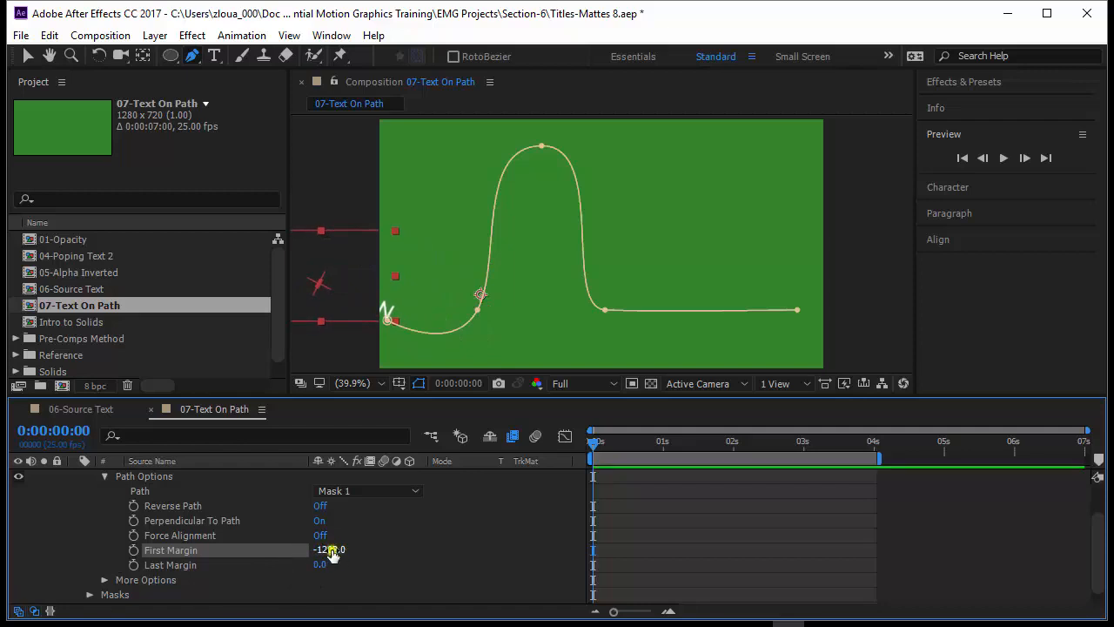
drag(332, 554, 316, 554)
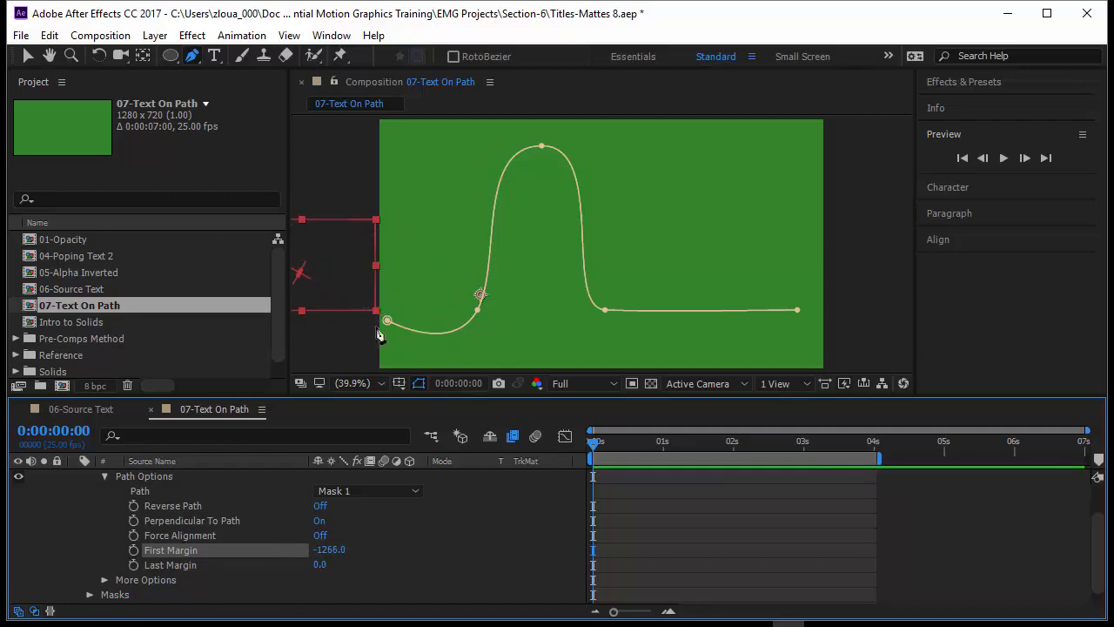
Keyframe the text's First Margin at 0:00:00:00, set it to 734 at 0:00:02:01, and preview the motion along the path
click(133, 550)
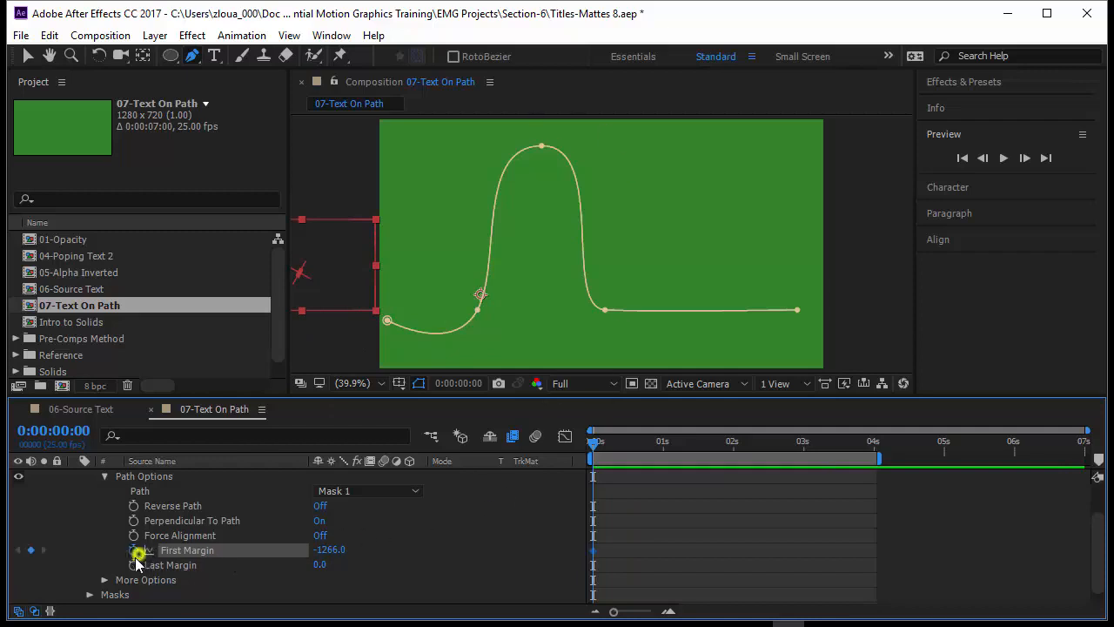
drag(593, 442, 734, 472)
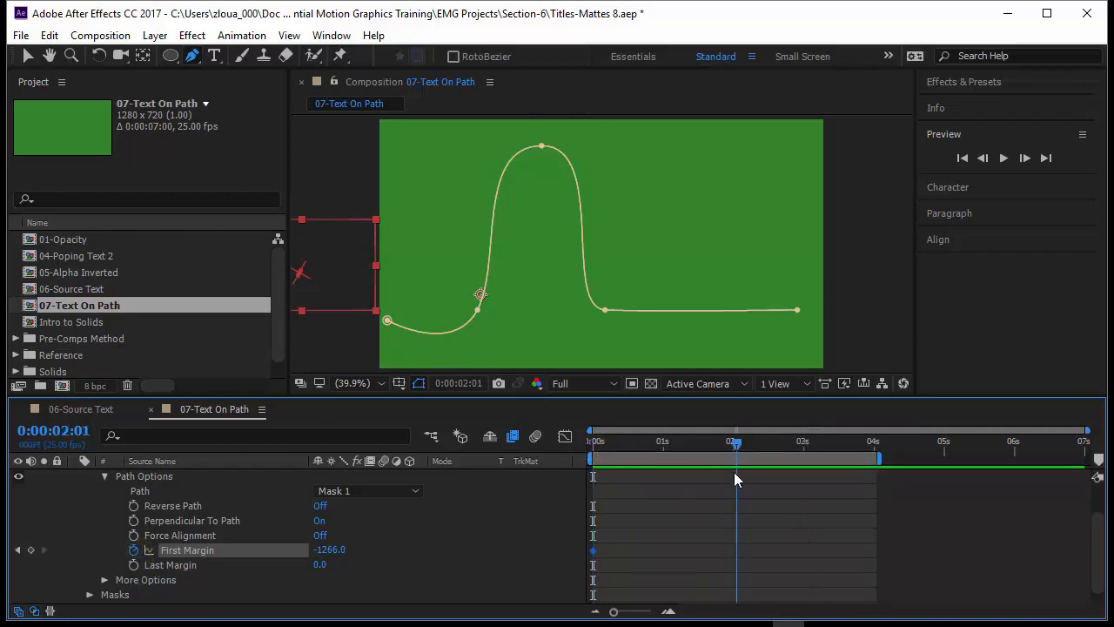
click(330, 550)
drag(335, 557, 526, 571)
click(771, 574)
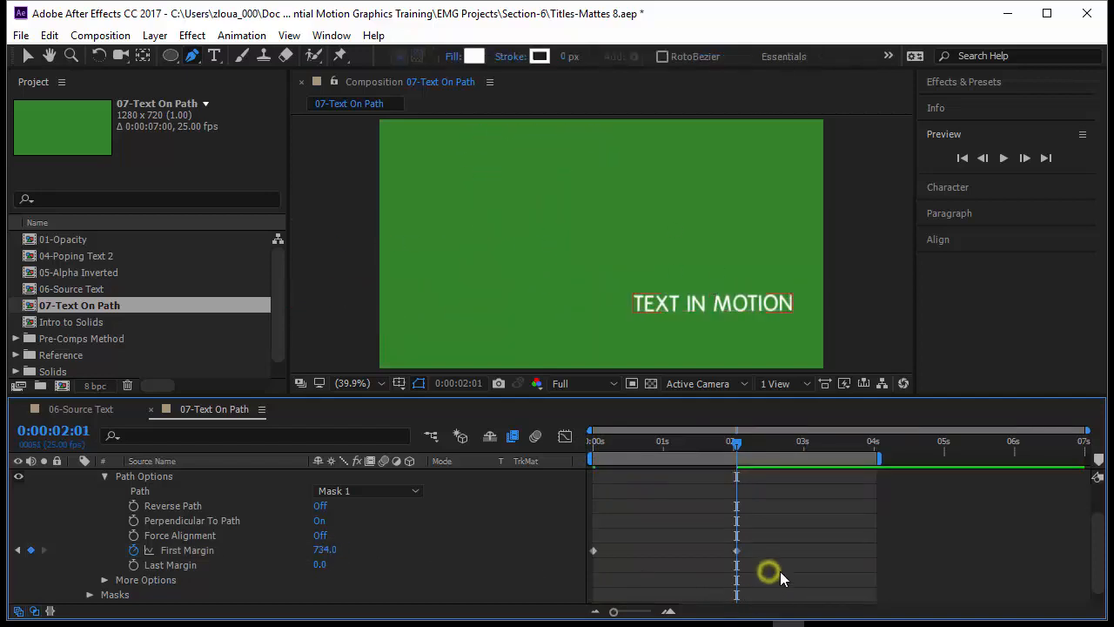
key(space)
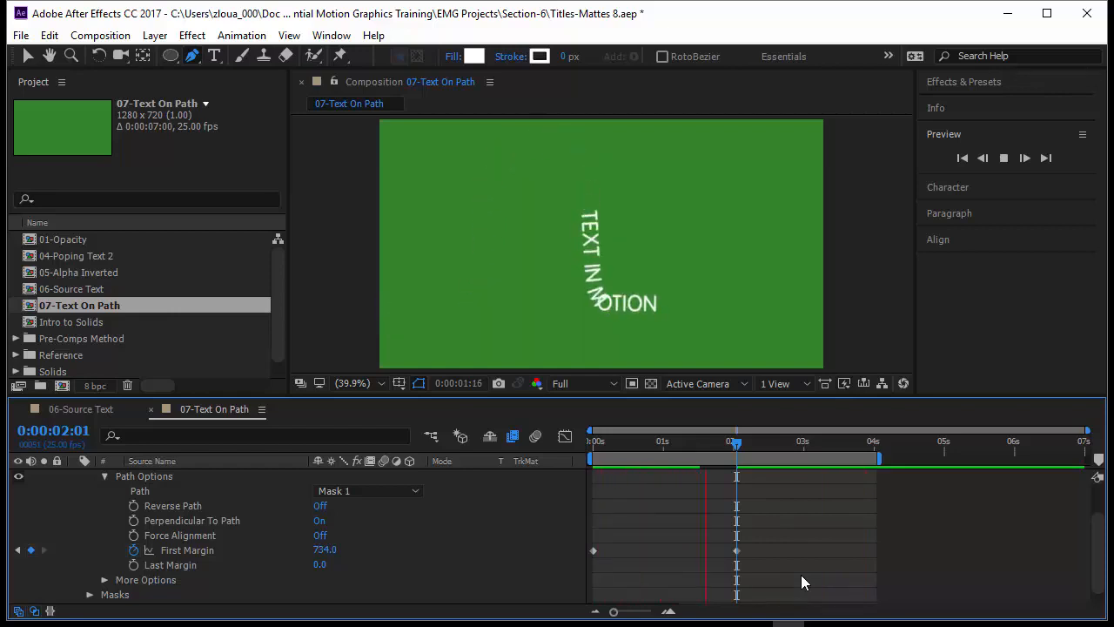
key(space)
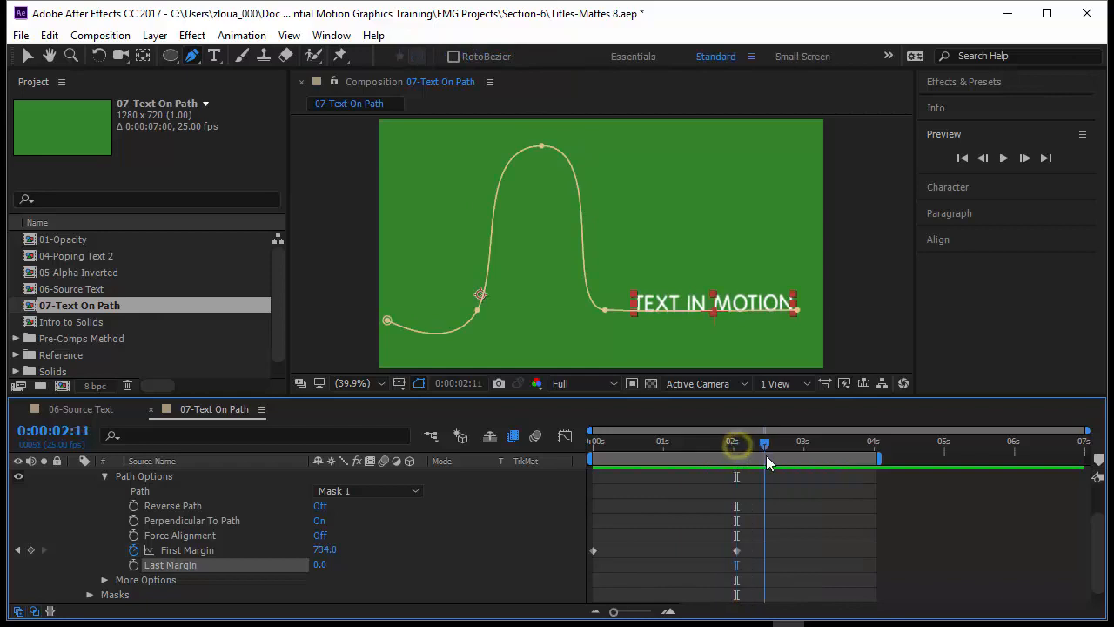
Keyframe Last Margin at 0 shortly after the second First Margin keyframe, and set it to -1994 at 0:00:03:17
drag(766, 462, 760, 458)
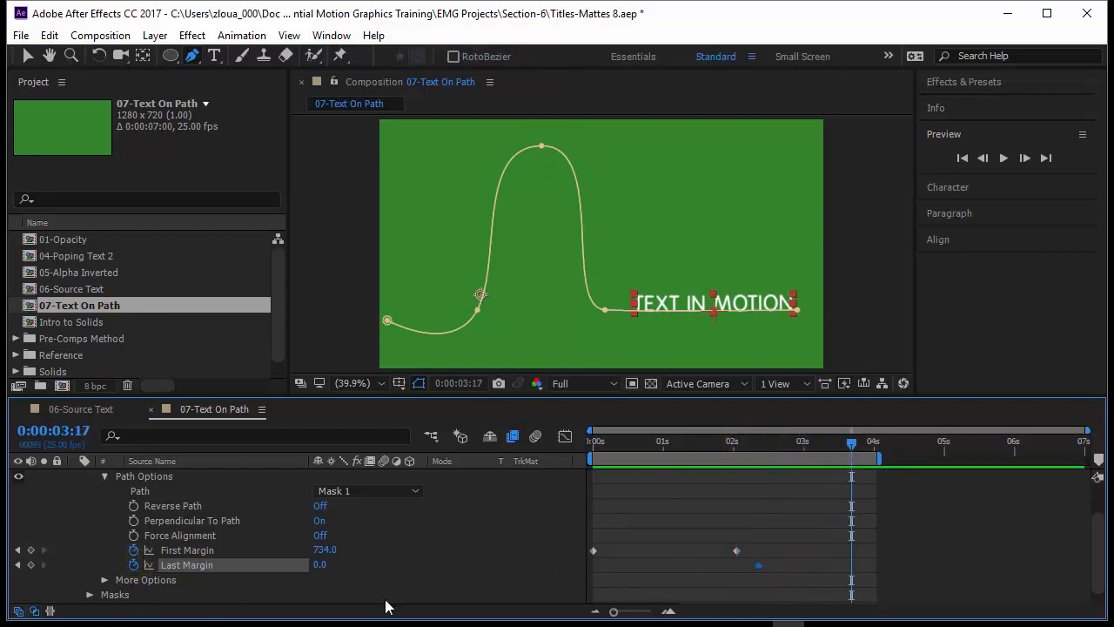
drag(318, 564, 30, 614)
drag(332, 567, 229, 592)
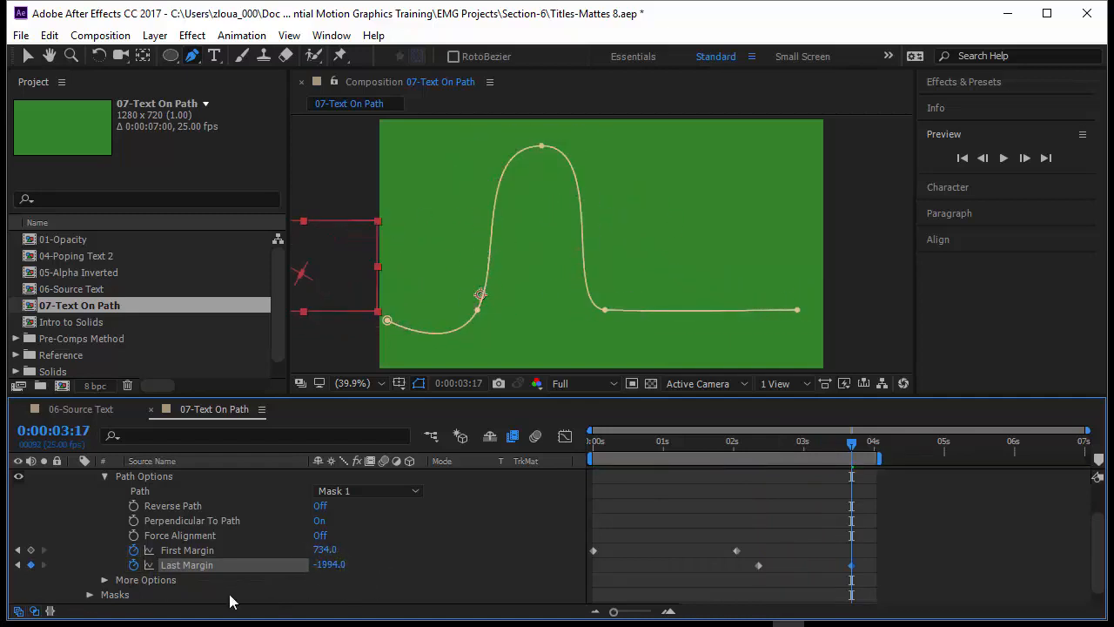
Play back the complete text-on-path animation and review the text in motion layer's Path Options and margin keyframes
key(space)
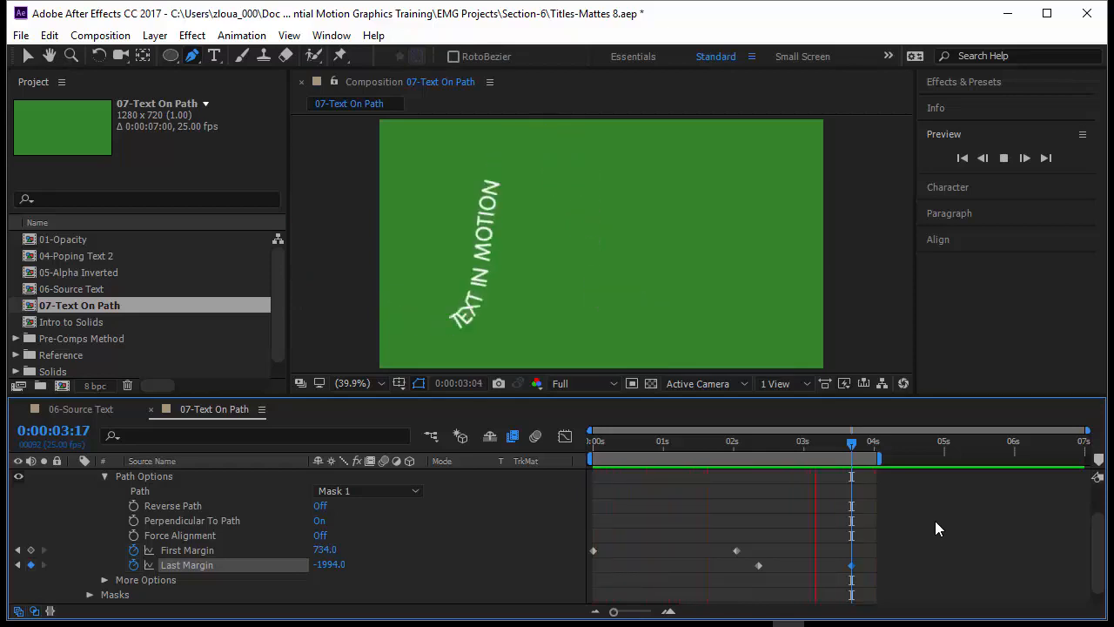
scroll(214, 529, up, 1)
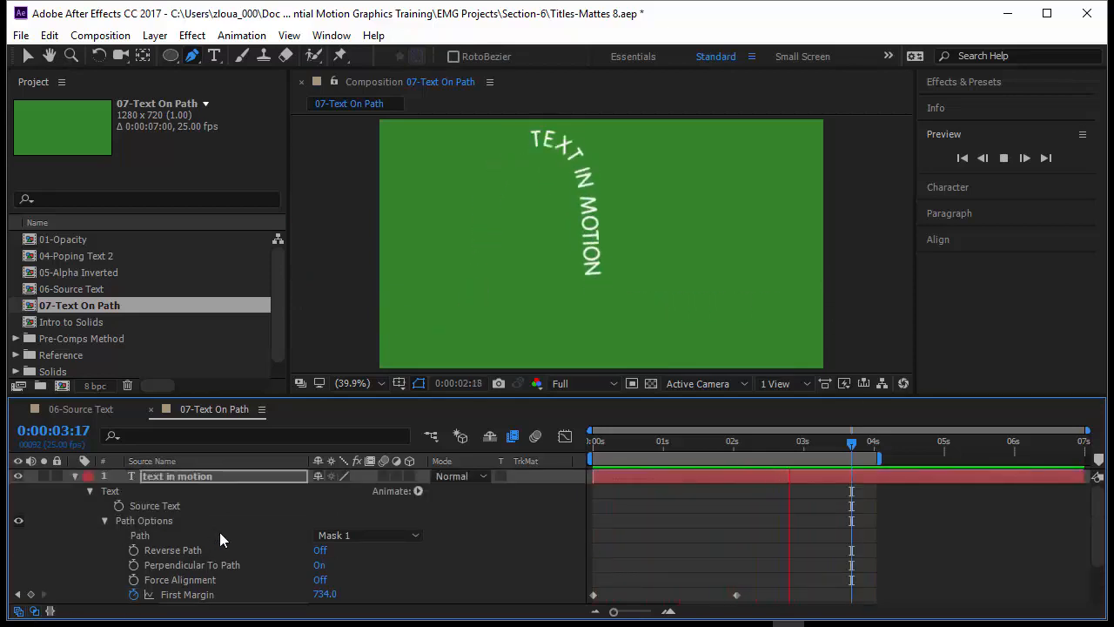
scroll(219, 532, down, 1)
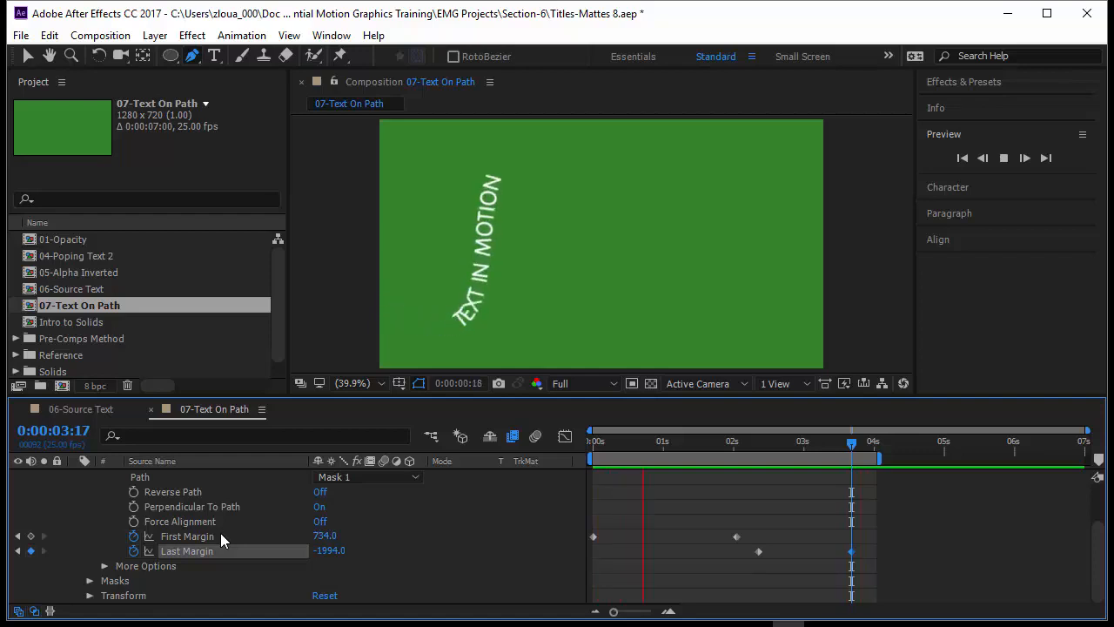
scroll(213, 505, up, 1)
click(206, 471)
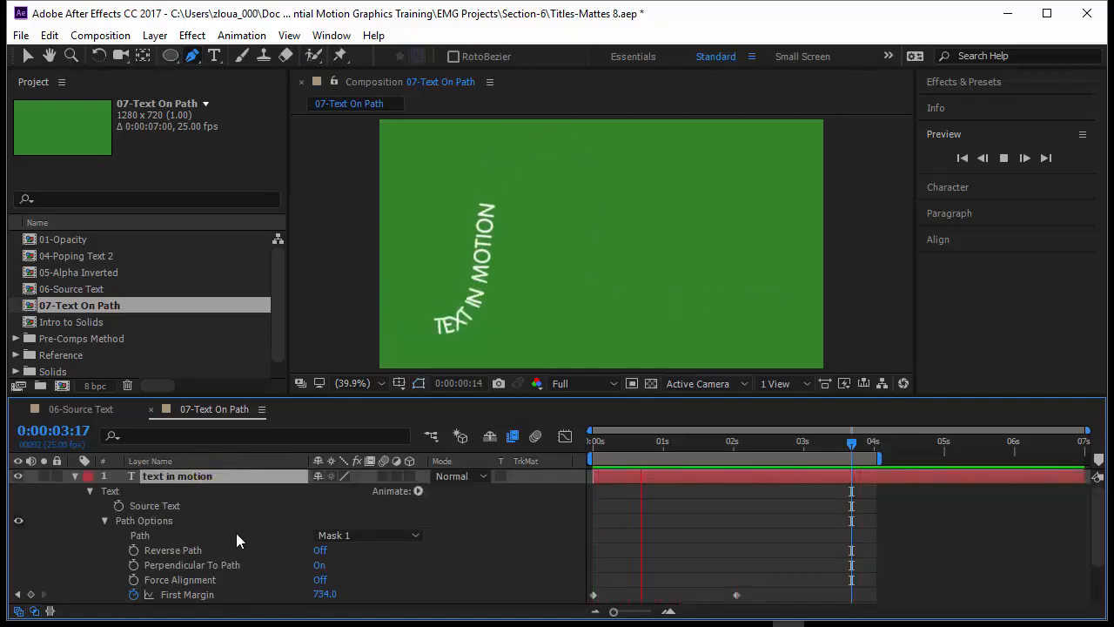
scroll(236, 533, down, 1)
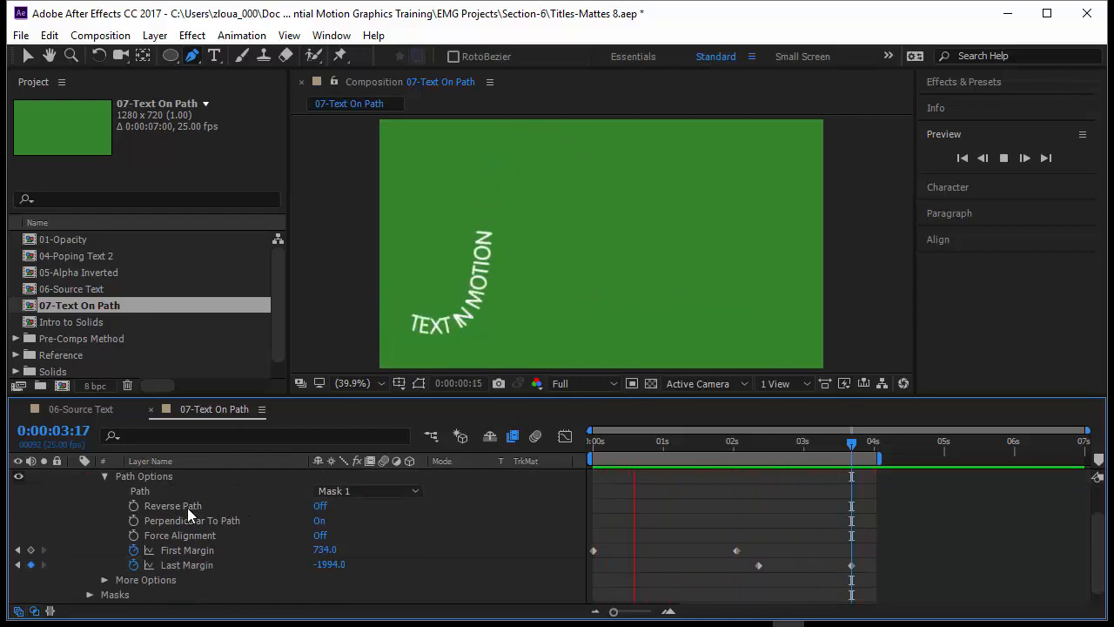
scroll(187, 507, up, 1)
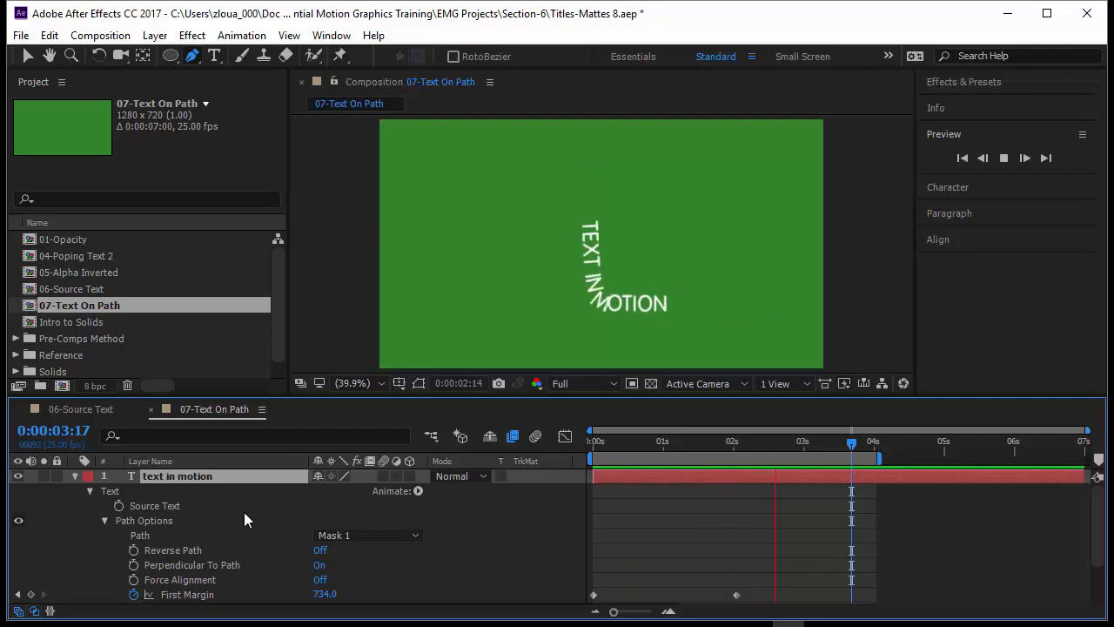